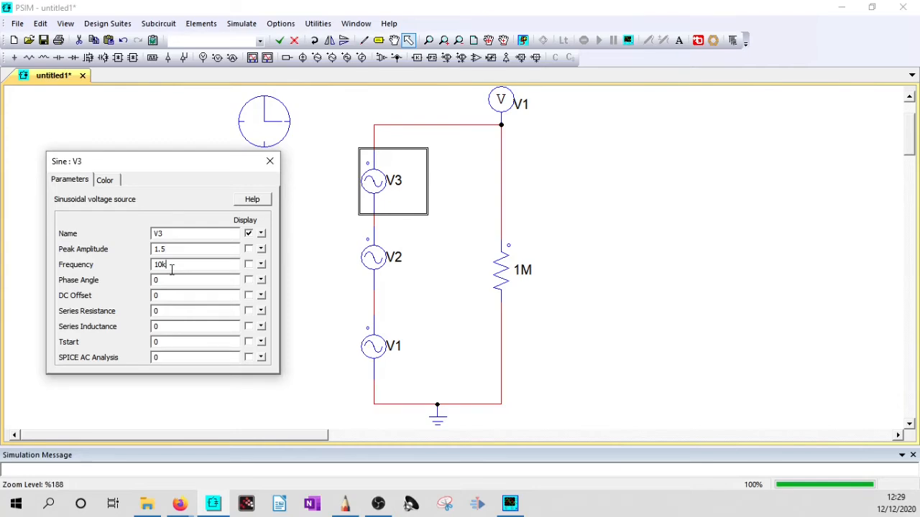
- Check the V3 source settings against the handwritten input-signal equation and frequencies, and open the parameters of source V1
key(alt+Tab)
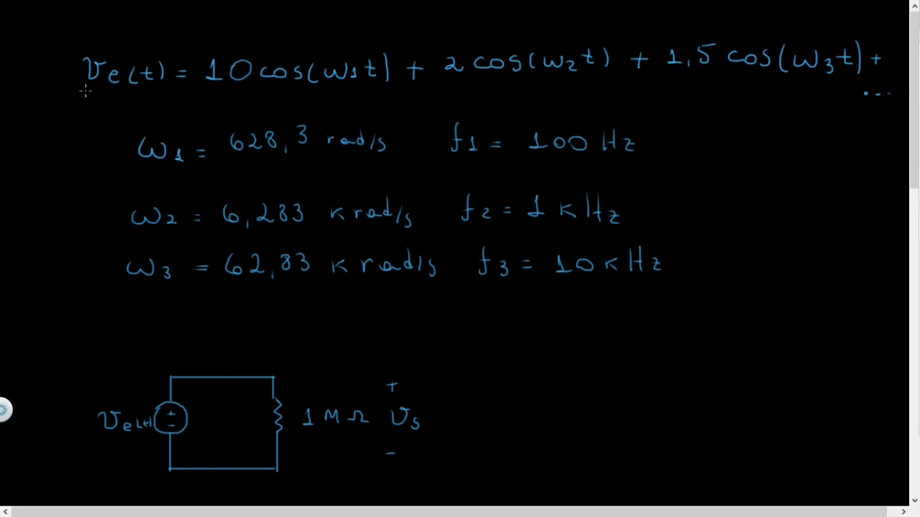
drag(106, 91, 161, 90)
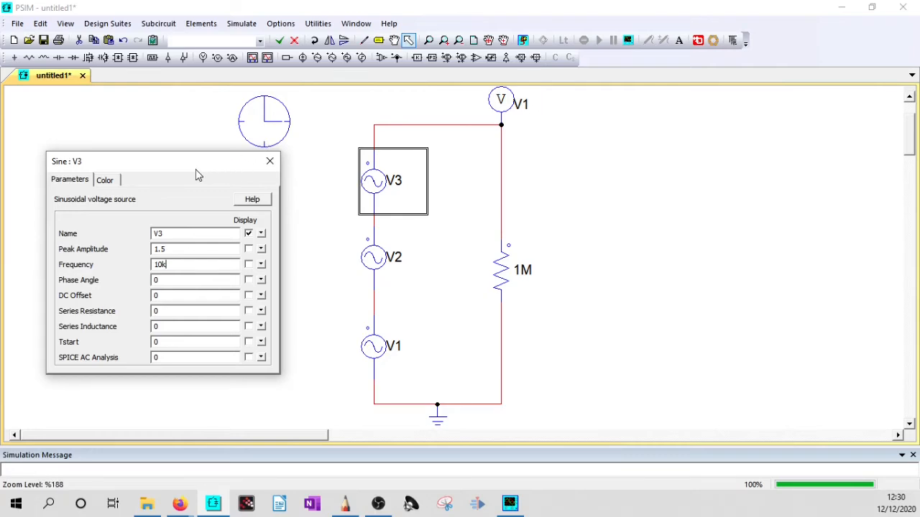
drag(197, 170, 191, 190)
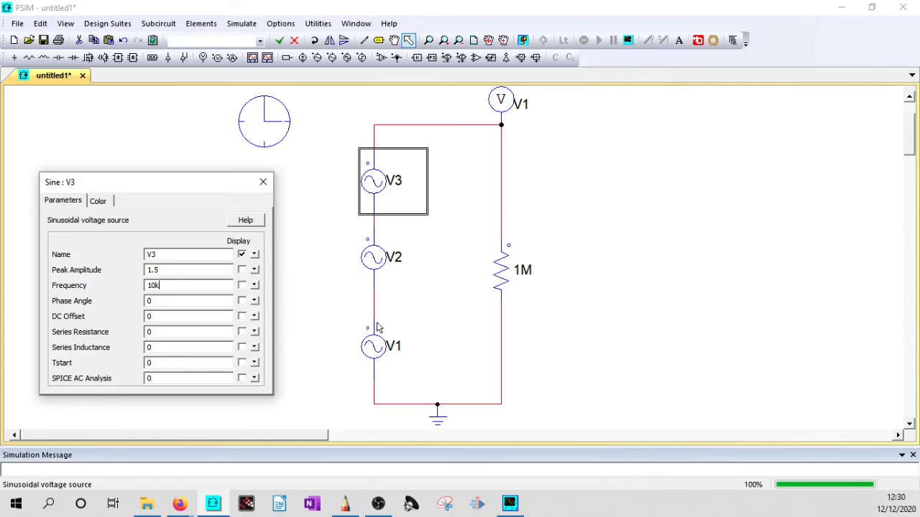
click(374, 350)
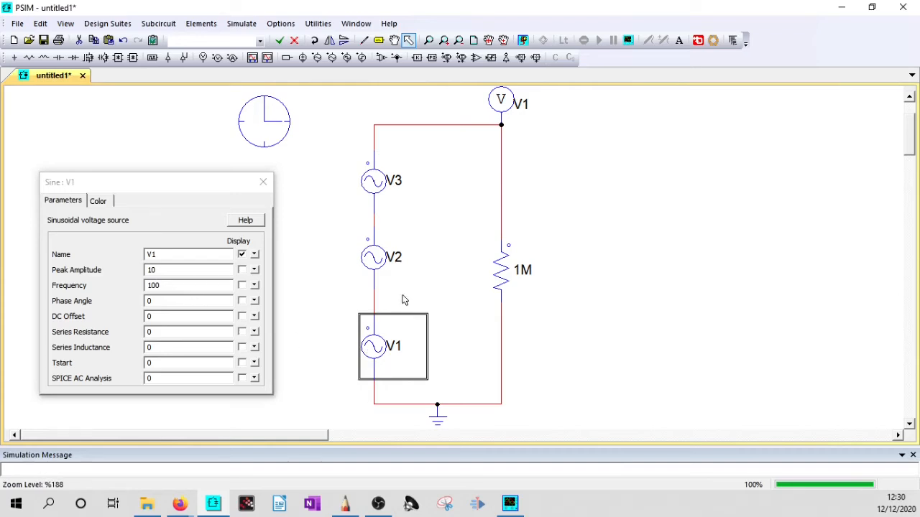
- Review the time step and total time in the simulation control settings
click(263, 137)
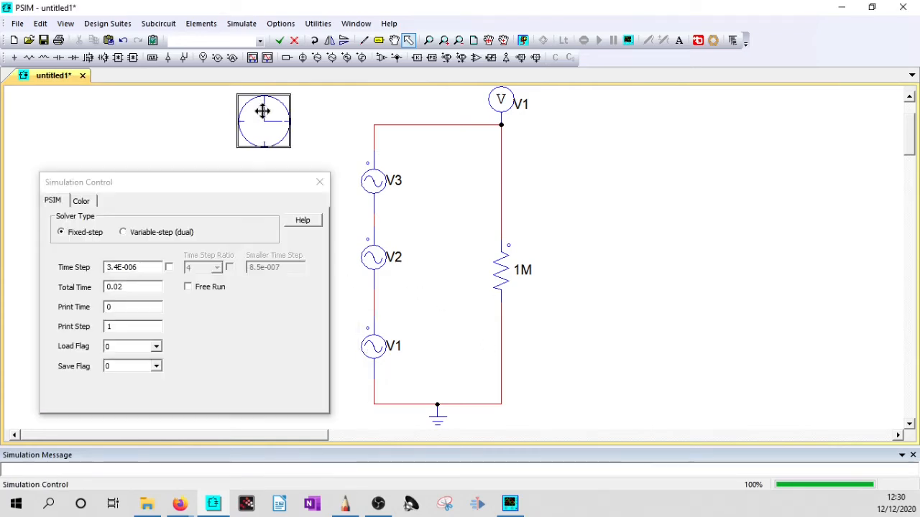
drag(136, 286, 114, 289)
click(133, 284)
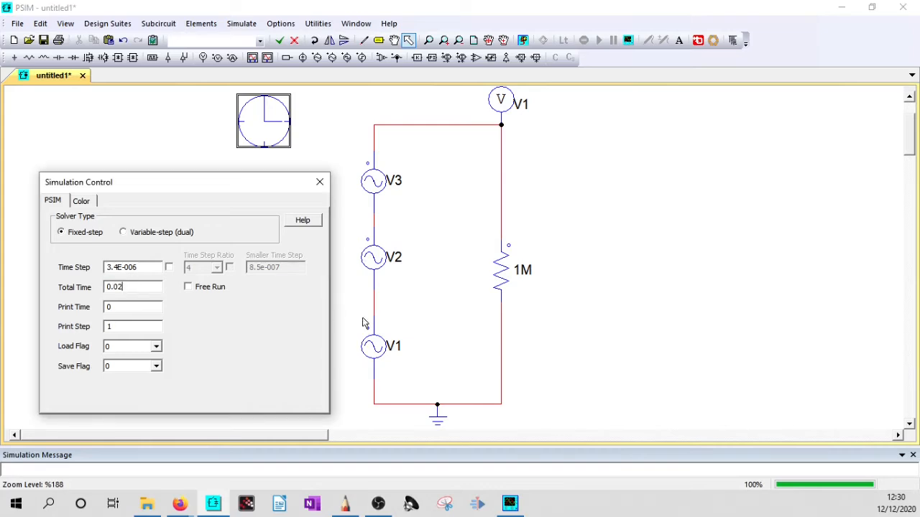
- Review the peak amplitude and frequency of the sinusoidal sources V1, V3 and V2
double_click(398, 346)
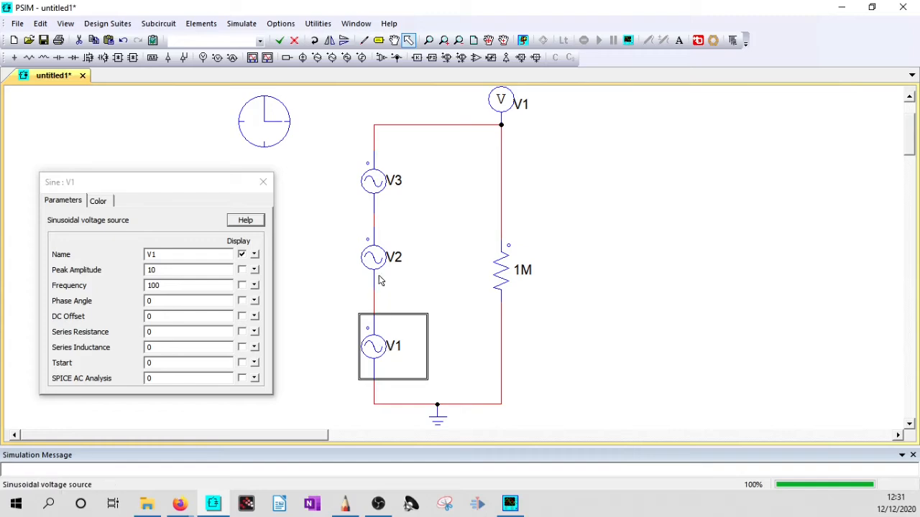
click(373, 180)
click(372, 259)
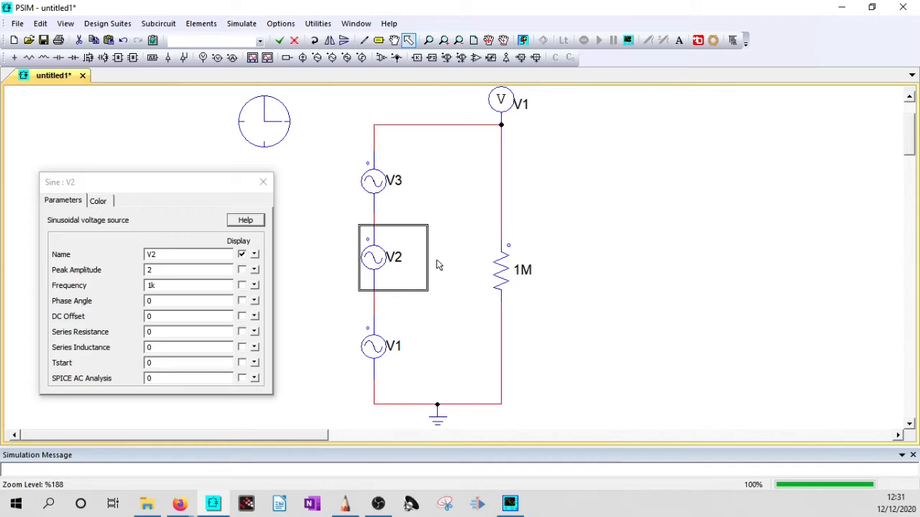
click(380, 359)
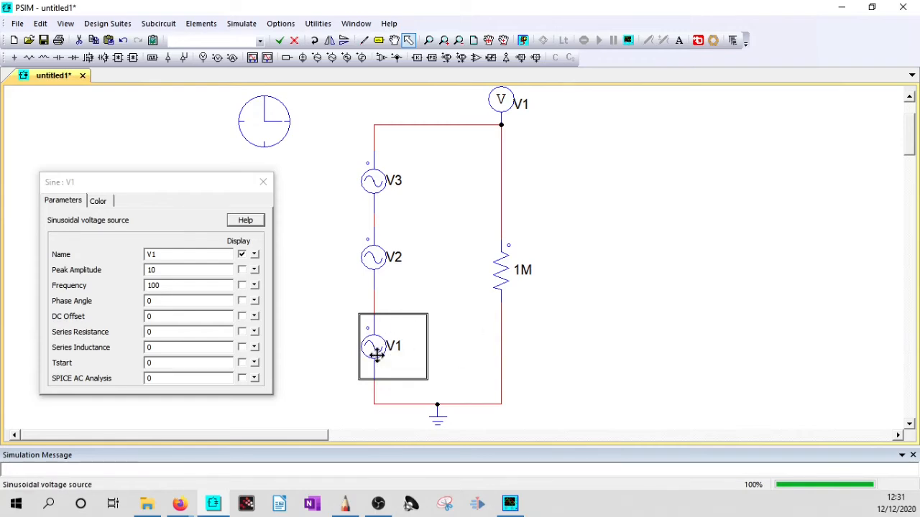
click(588, 335)
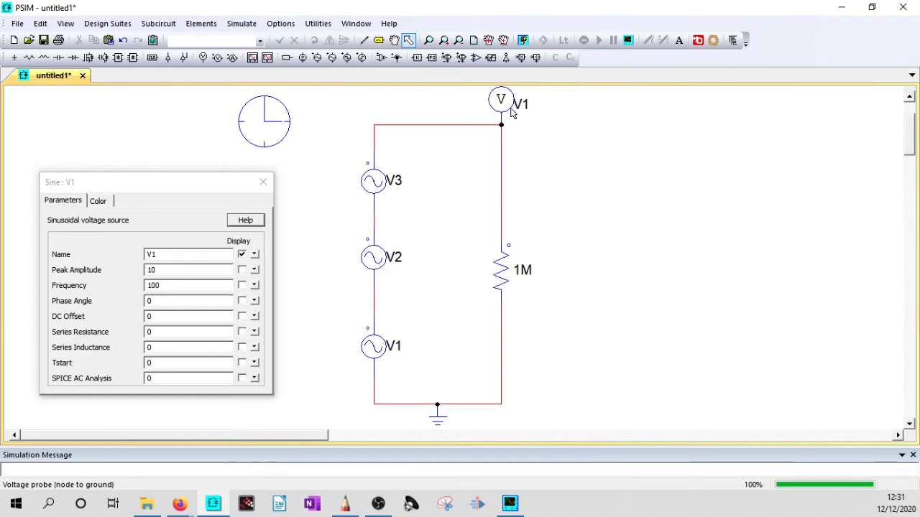
- Run the simulation, close the old empty graph window, rerun it and maximize the new V1 waveform window
key(F8)
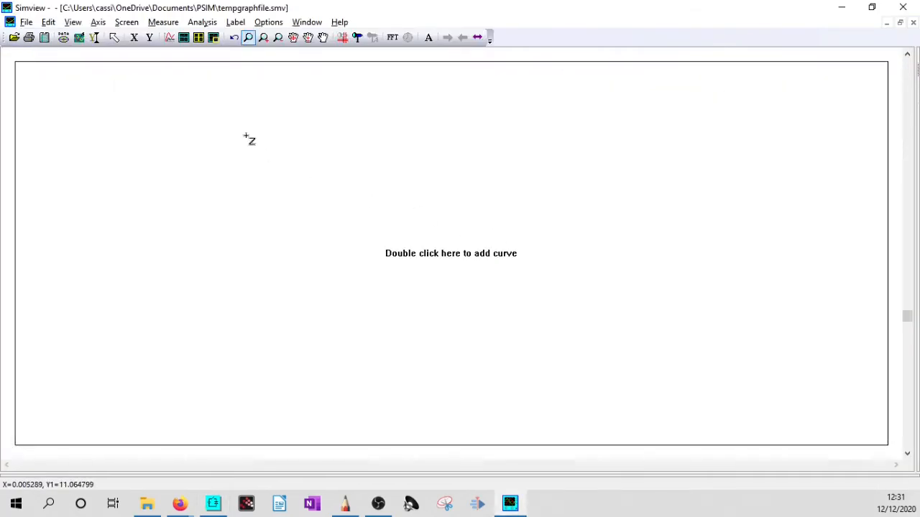
click(903, 7)
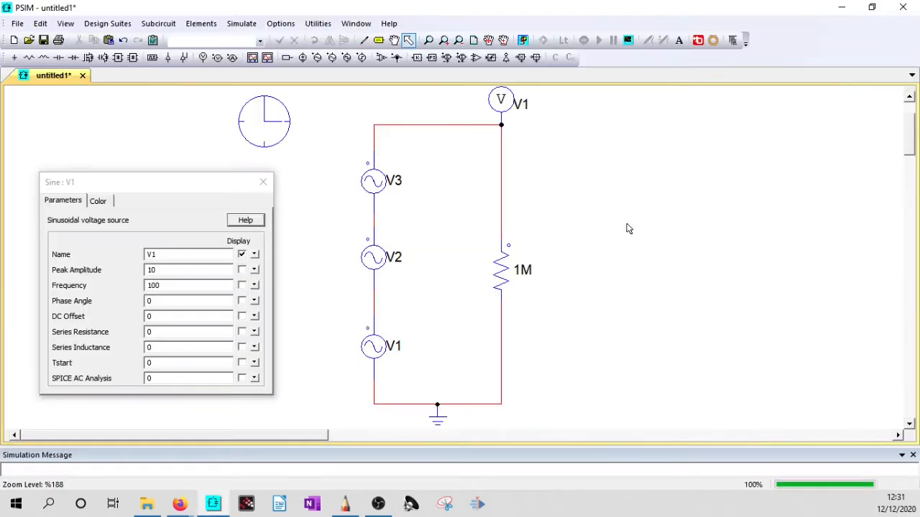
key(F8)
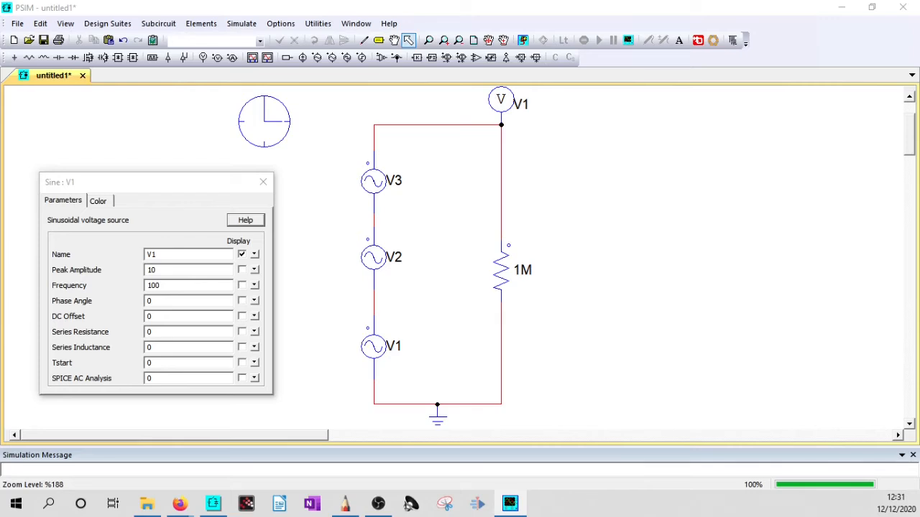
drag(718, 123, 544, 79)
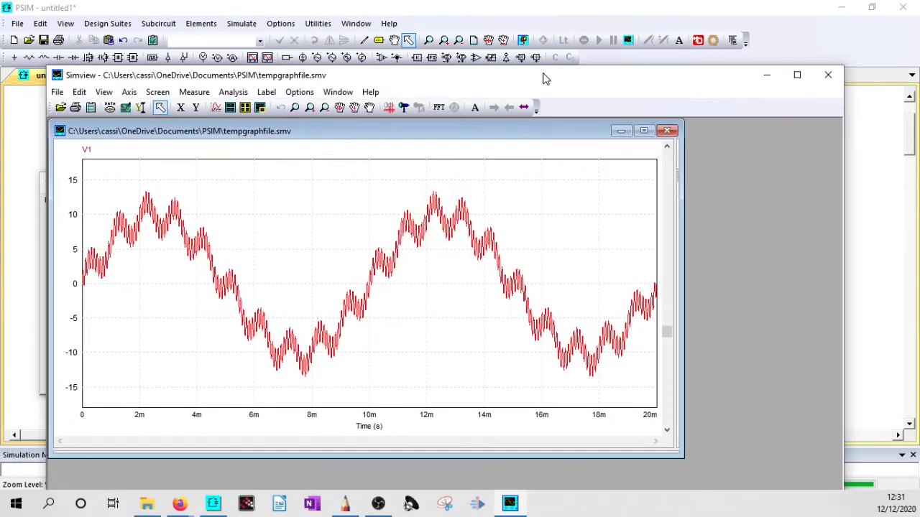
double_click(544, 78)
click(598, 60)
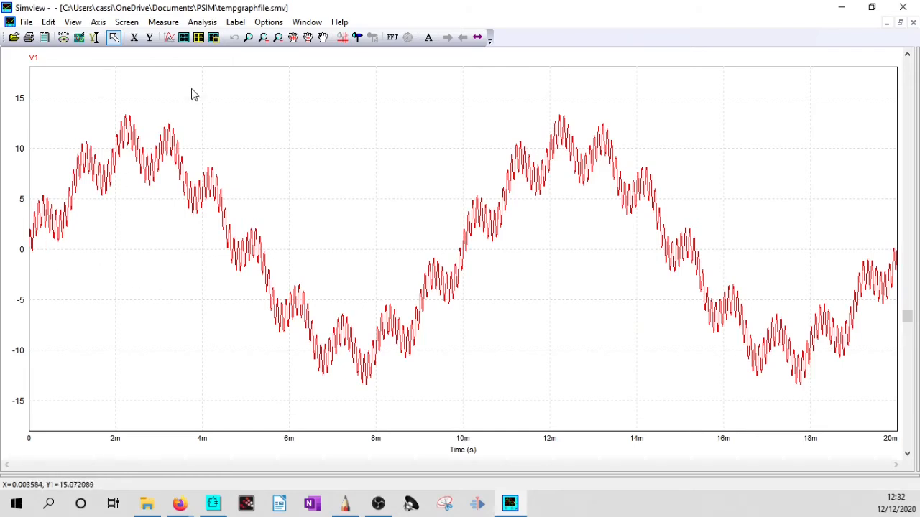
- Examine the V1 waveform's ripple between about 1.8 ms and 6.8 ms, and restore the full 20 ms plot
click(250, 40)
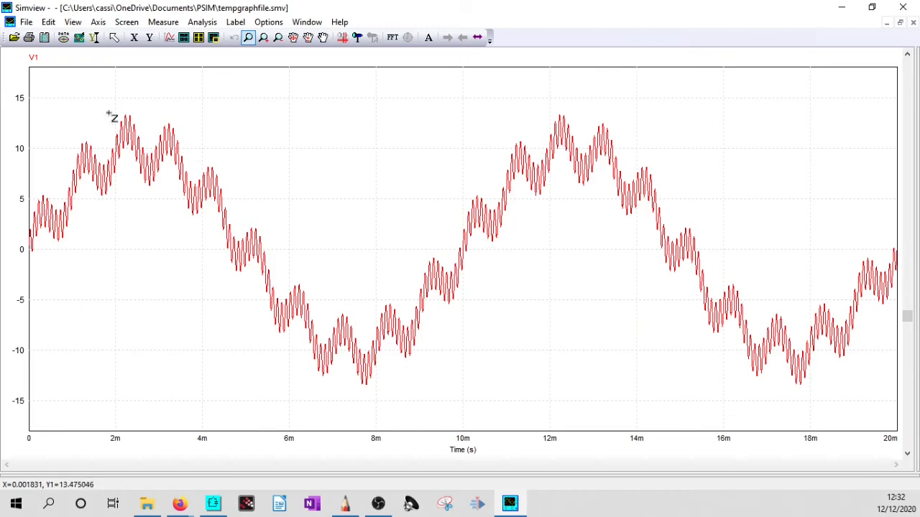
drag(107, 113, 321, 315)
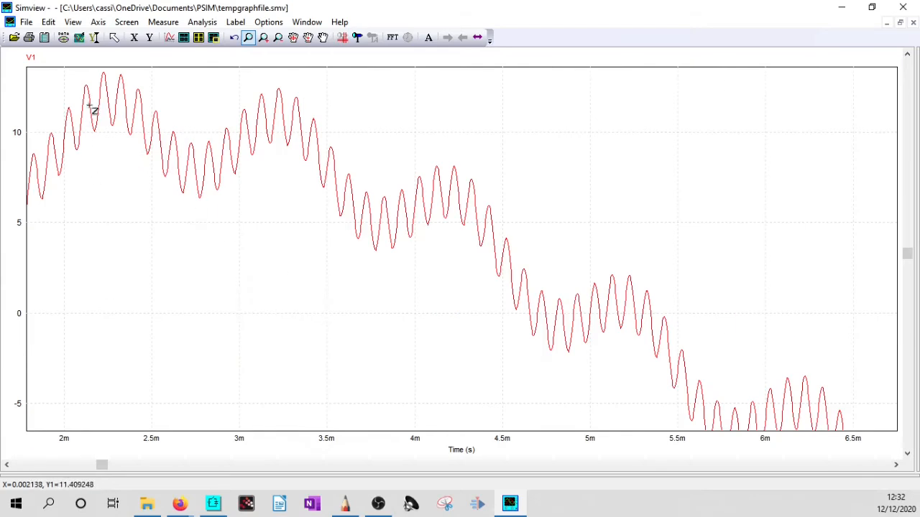
click(278, 38)
click(278, 38)
click(278, 38)
click(278, 38)
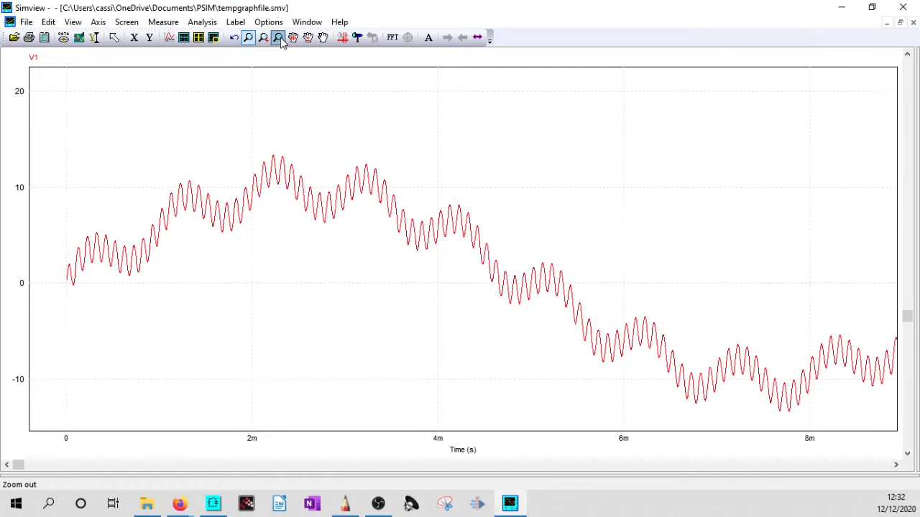
click(278, 38)
click(278, 37)
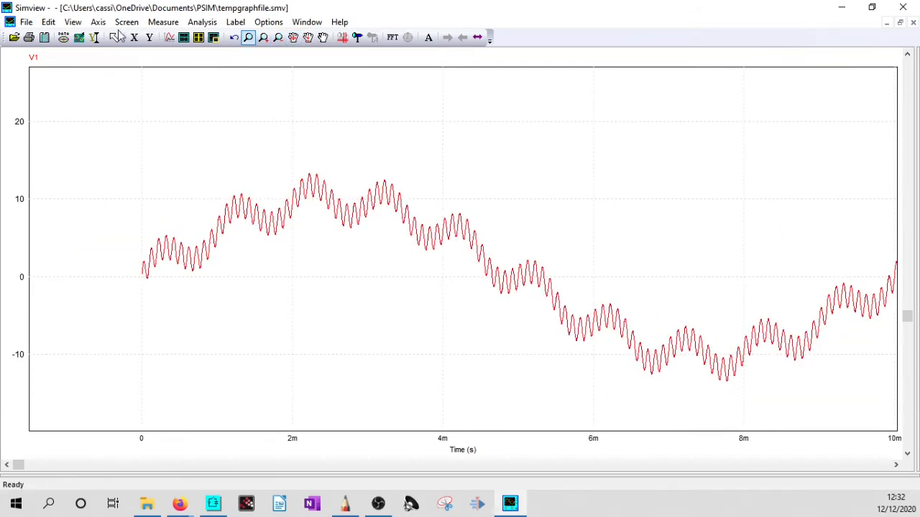
click(78, 39)
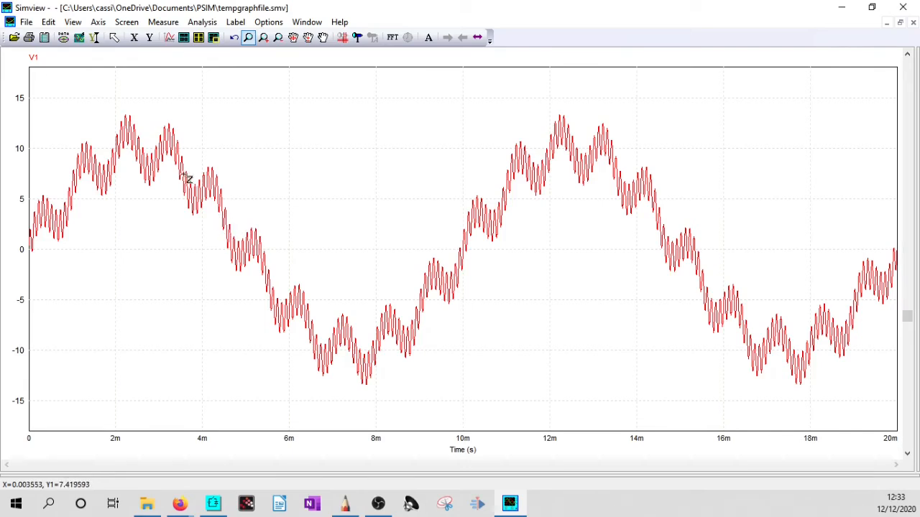
- Examine the 10 kHz ripple on V1 between about 2.8 ms and 4.75 ms, and restore the full plot
drag(151, 125, 240, 221)
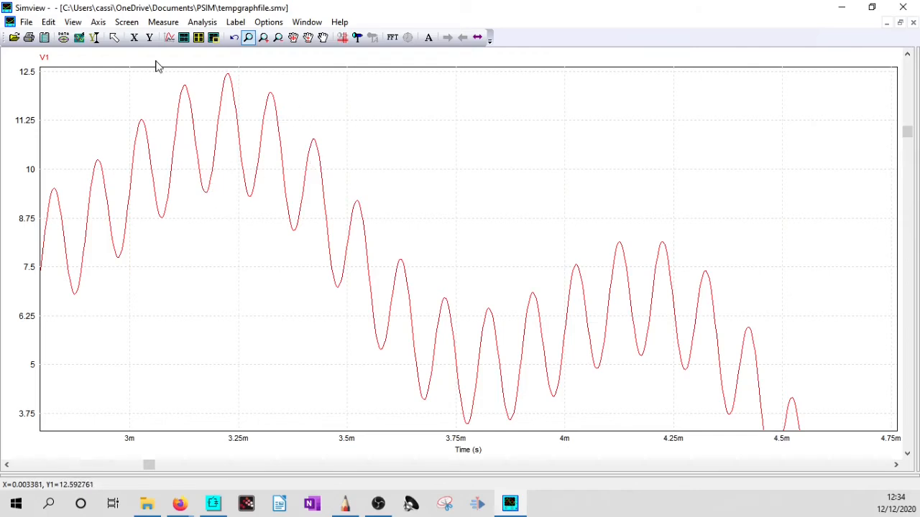
click(80, 37)
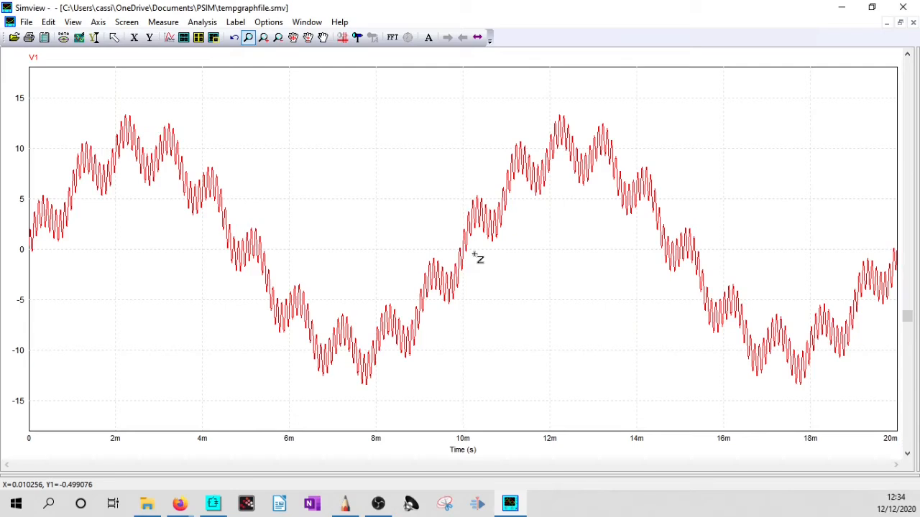
key(alt+Tab)
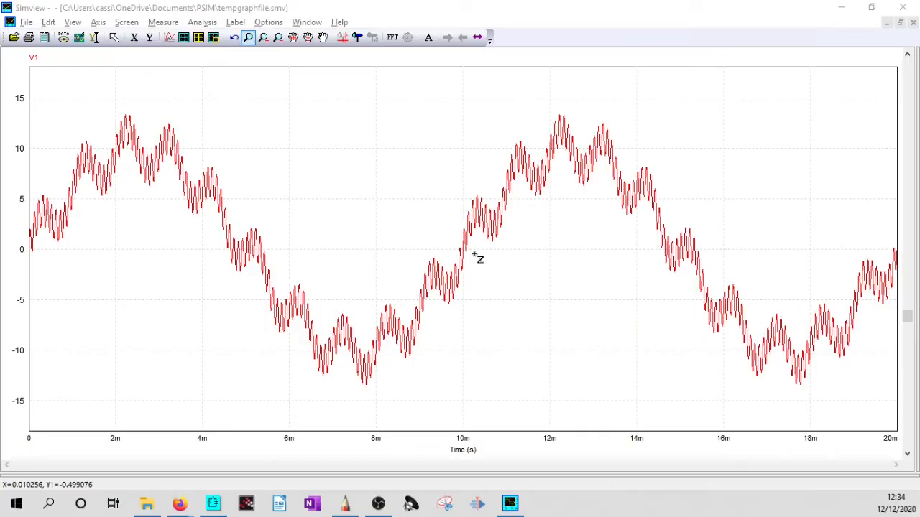
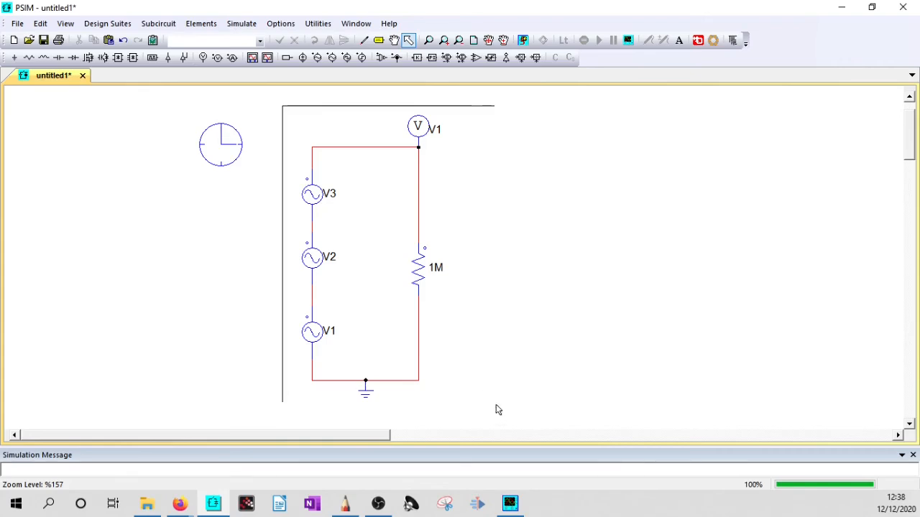
- Duplicate the three-source circuit beside the original and rename the copy's voltage probe V2
key(ctrl+c)
key(ctrl+v)
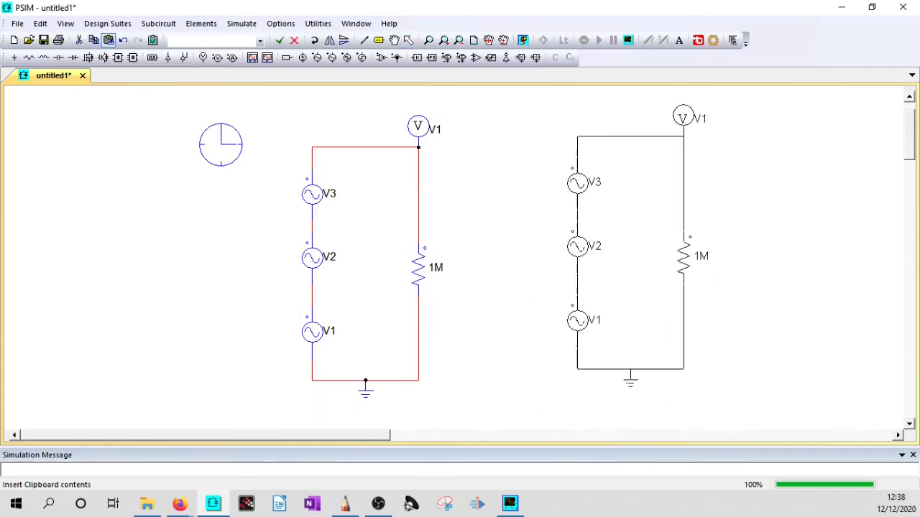
click(645, 256)
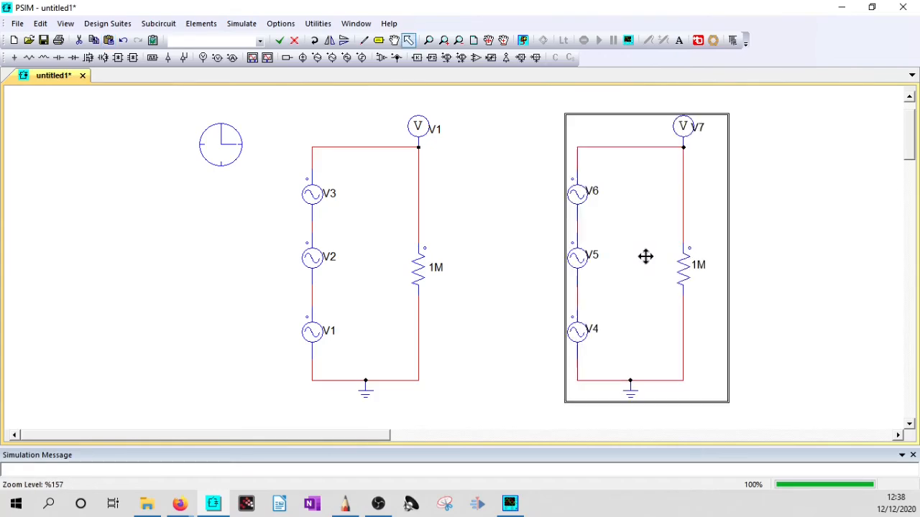
double_click(691, 127)
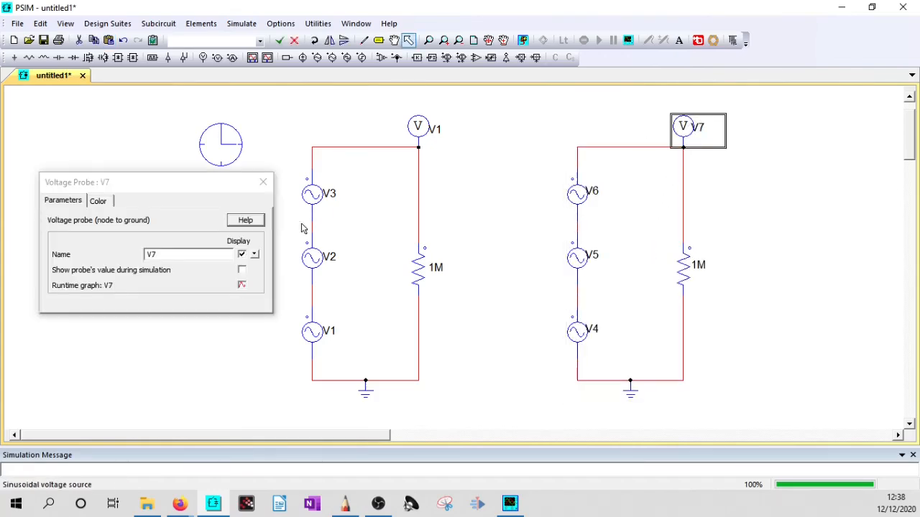
click(199, 251)
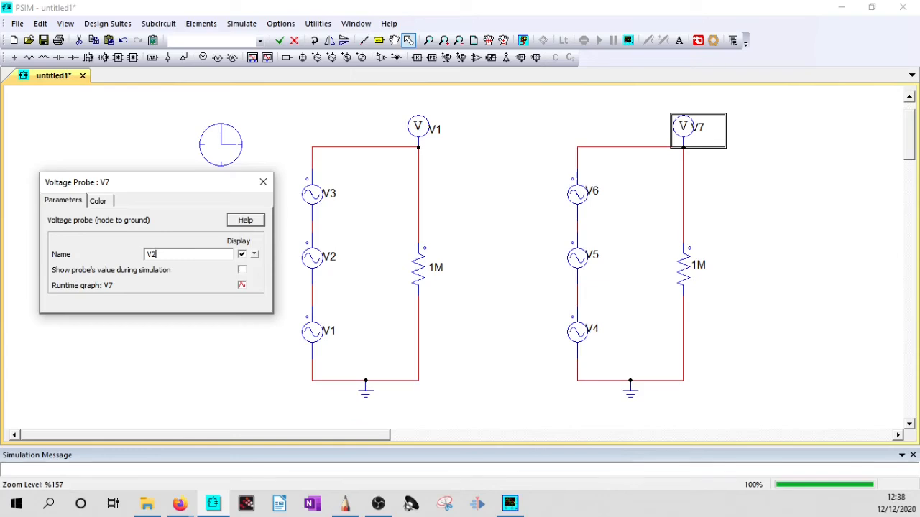
click(263, 182)
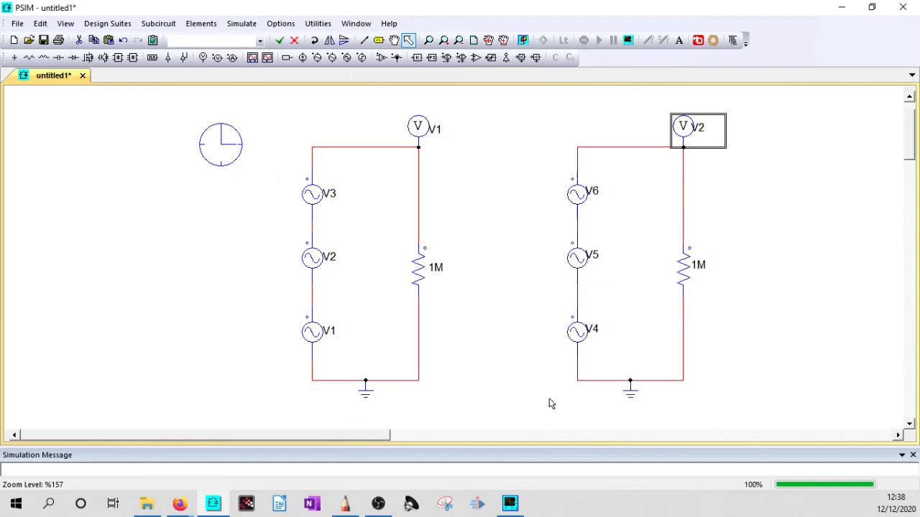
- Review the peak amplitude and frequency of the copied sinusoidal sources V4, V5 and V6
click(582, 342)
click(580, 260)
click(581, 202)
double_click(580, 337)
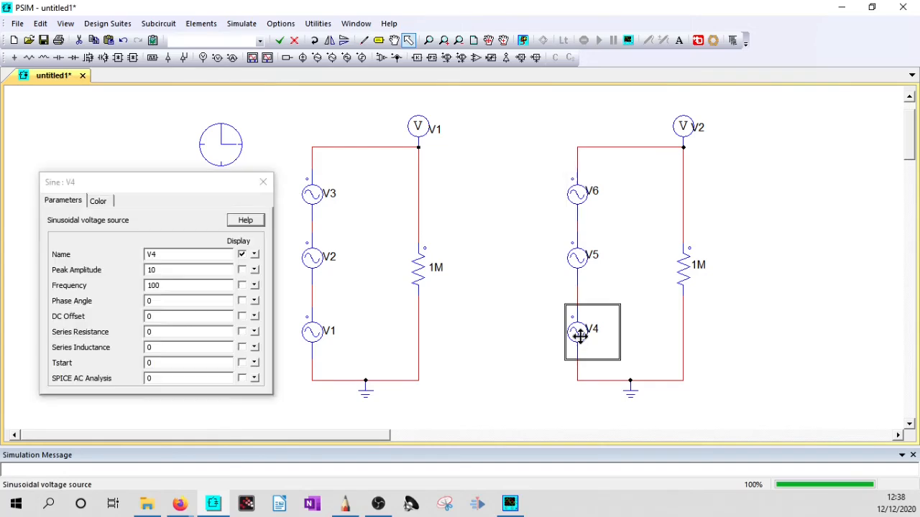
click(172, 287)
click(573, 279)
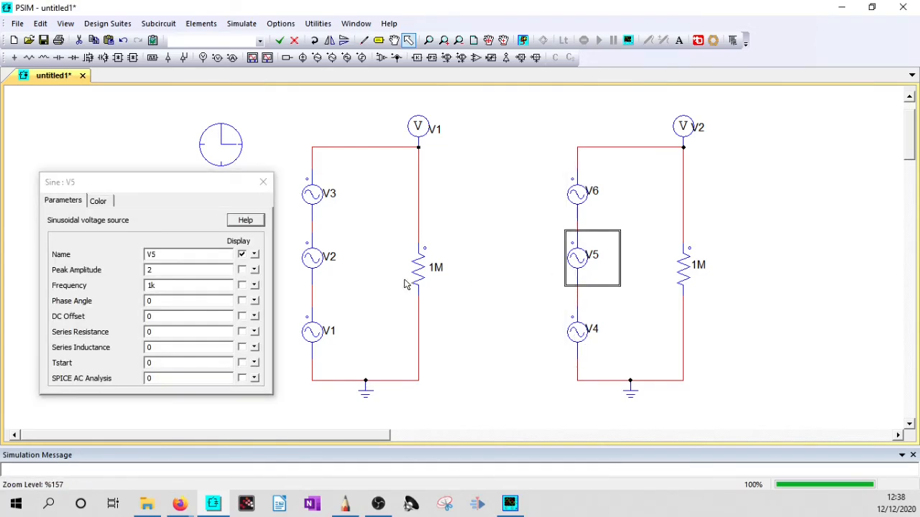
click(576, 194)
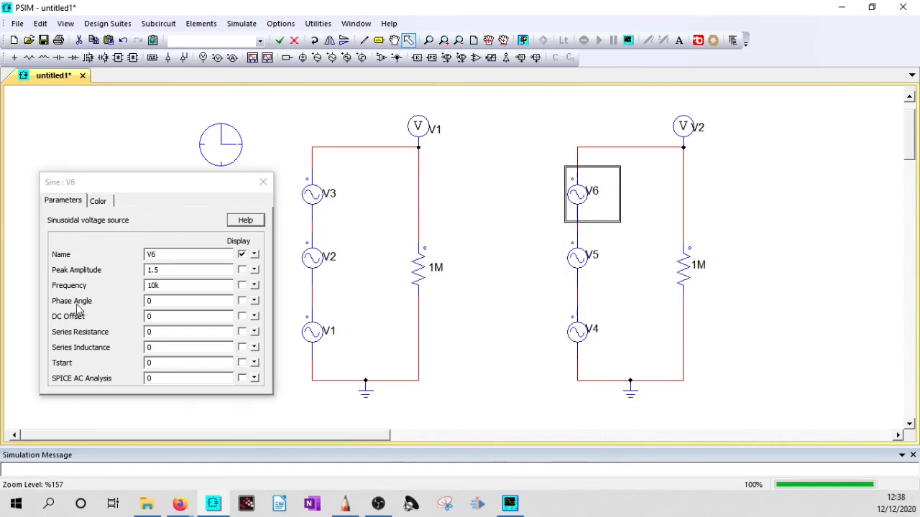
click(263, 182)
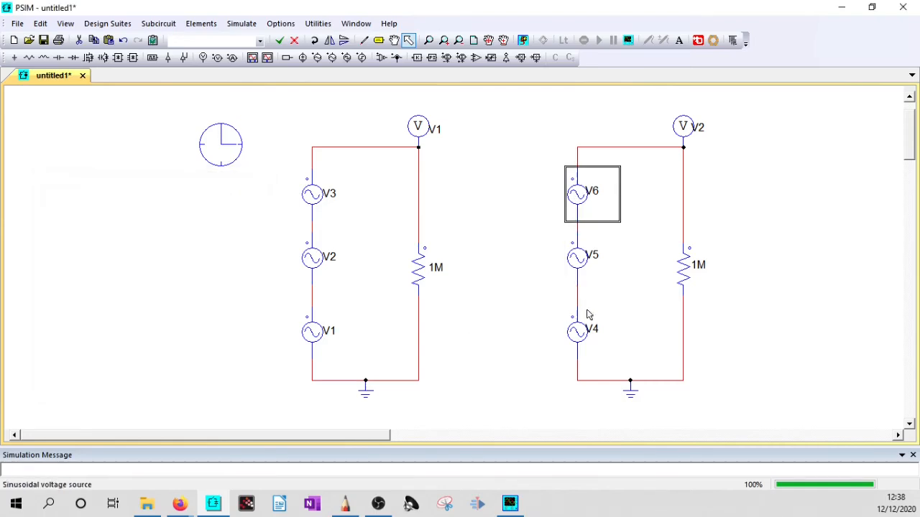
- Delete the copied circuit's 1M resistor and the wires joining it to source V6 and the V2 probe
click(686, 267)
key(Delete)
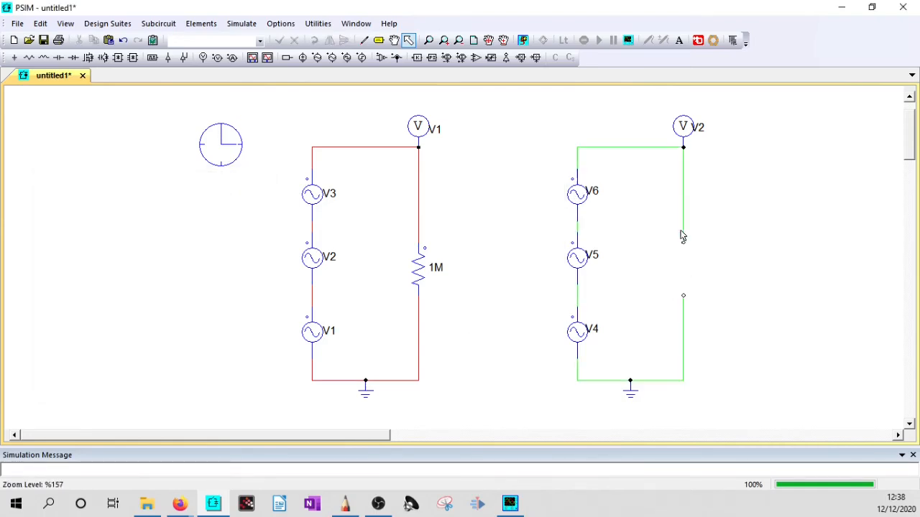
click(660, 148)
key(Delete)
click(682, 181)
key(Delete)
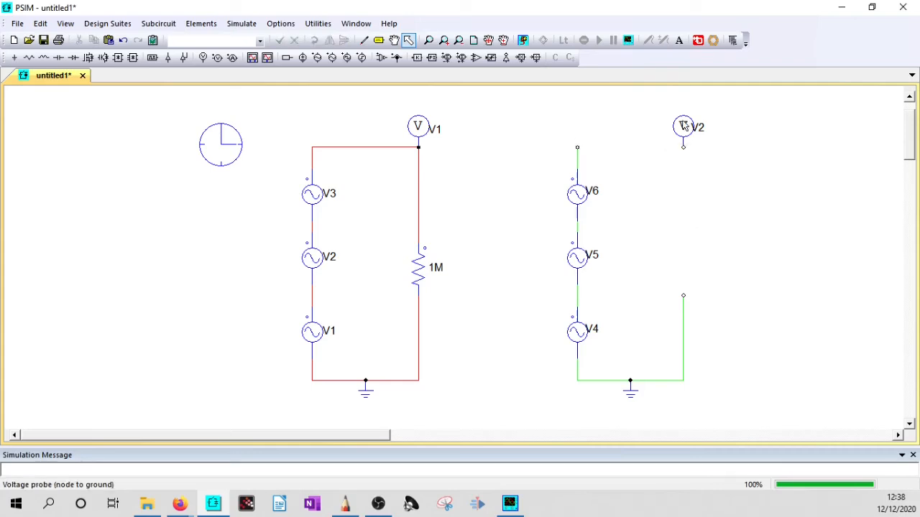
- Move the V2 probe farther from the sources and delete the leftover vertical wire above the ground line
click(684, 127)
drag(696, 129, 812, 130)
click(680, 357)
click(682, 355)
key(Delete)
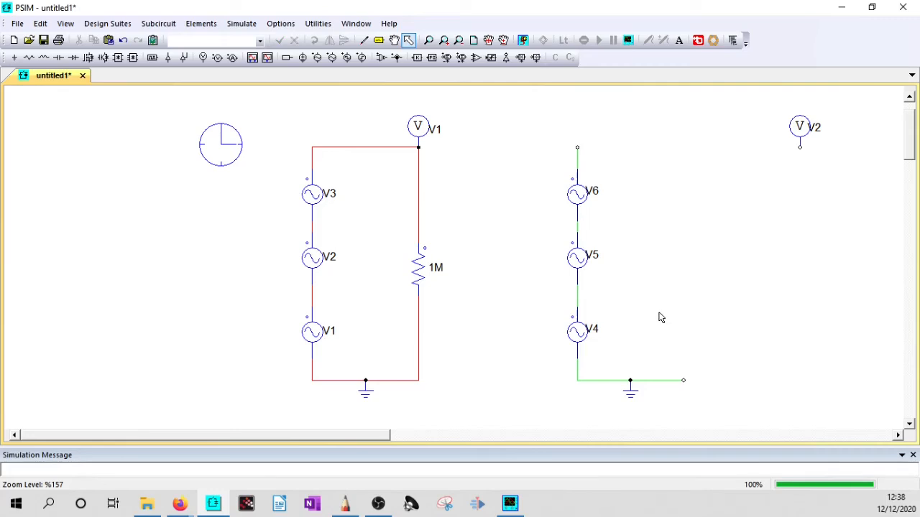
- Place a horizontal resistor level with the top of V6 and a vertical capacitor beyond it
key(r)
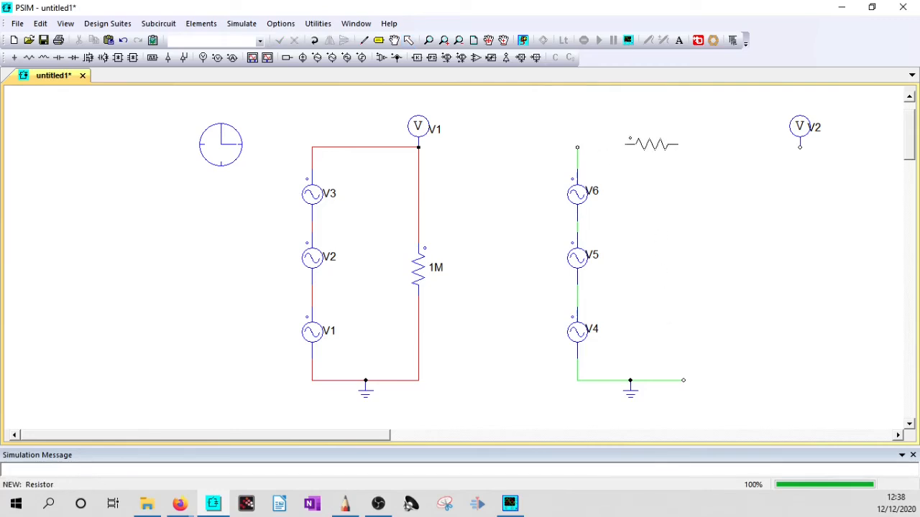
click(647, 147)
key(c)
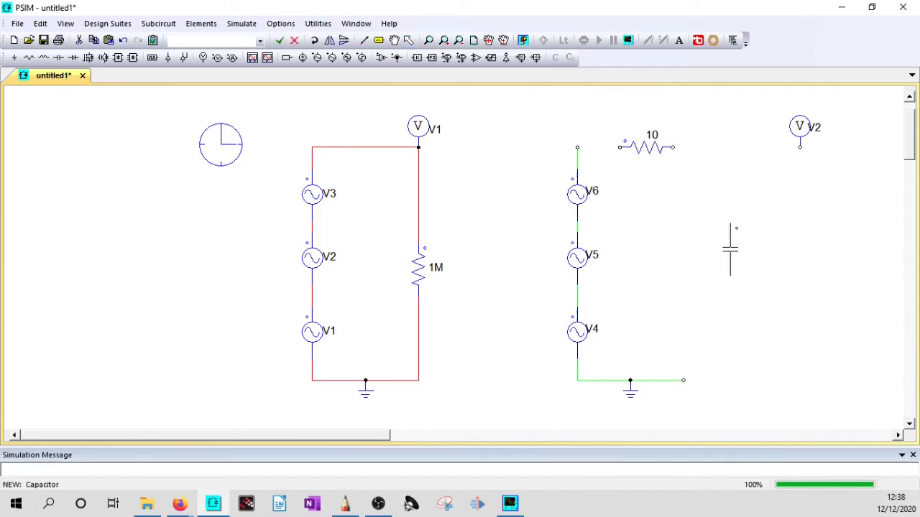
click(705, 259)
key(Escape)
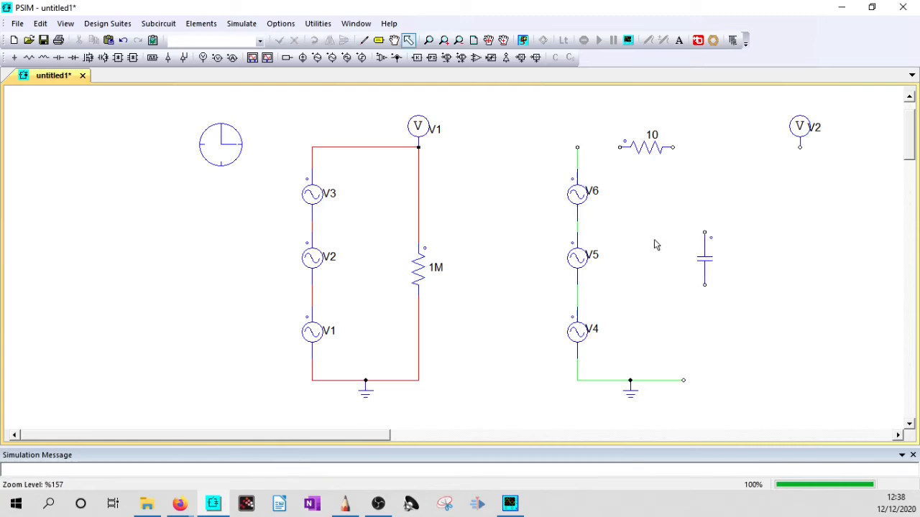
- Wire source V6 through the new resistor to the capacitor, and connect the capacitor's lower end to the ground line
key(w)
mouse_move(578, 148)
mouse_down()
mouse_move(624, 147)
mouse_move(709, 206)
mouse_move(704, 232)
mouse_up()
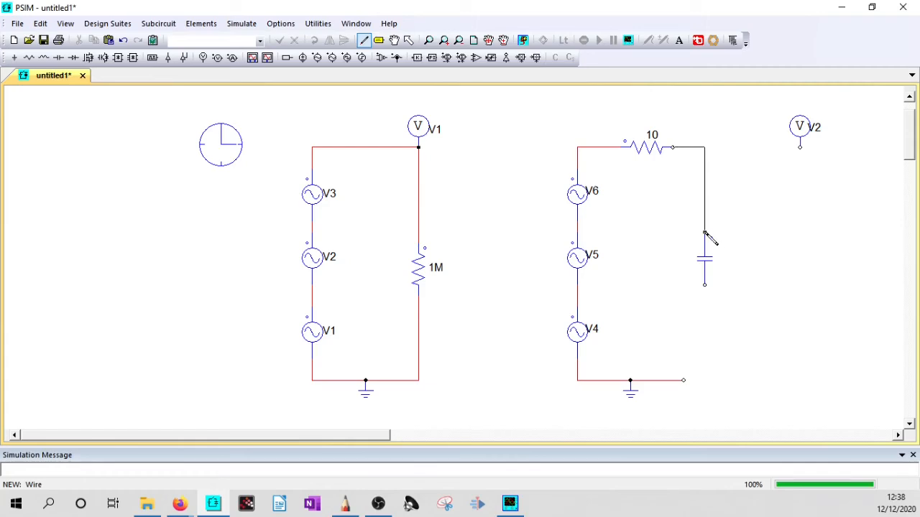
mouse_move(705, 284)
mouse_down()
mouse_move(712, 390)
mouse_move(683, 381)
mouse_up()
key(Escape)
- Set the series resistor to 300 ohms and display the capacitor's 1u value on the schematic
double_click(640, 157)
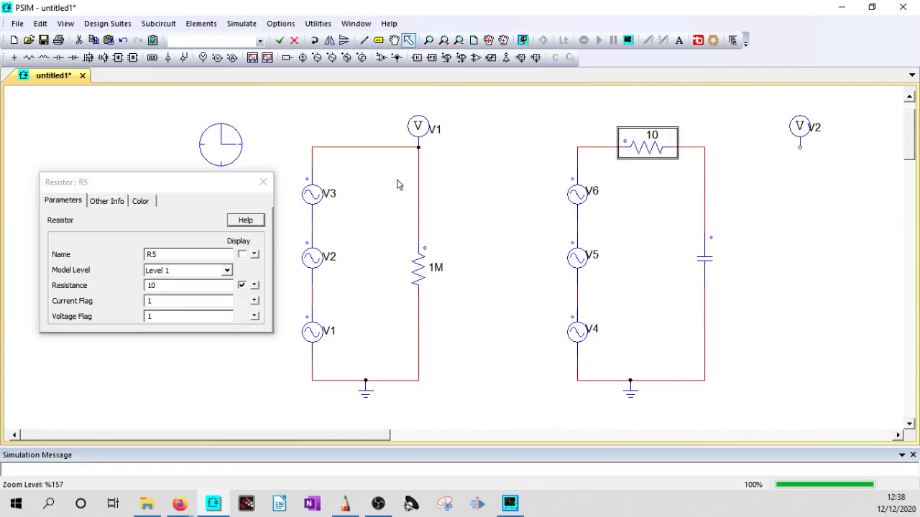
drag(168, 286, 141, 287)
text(300)
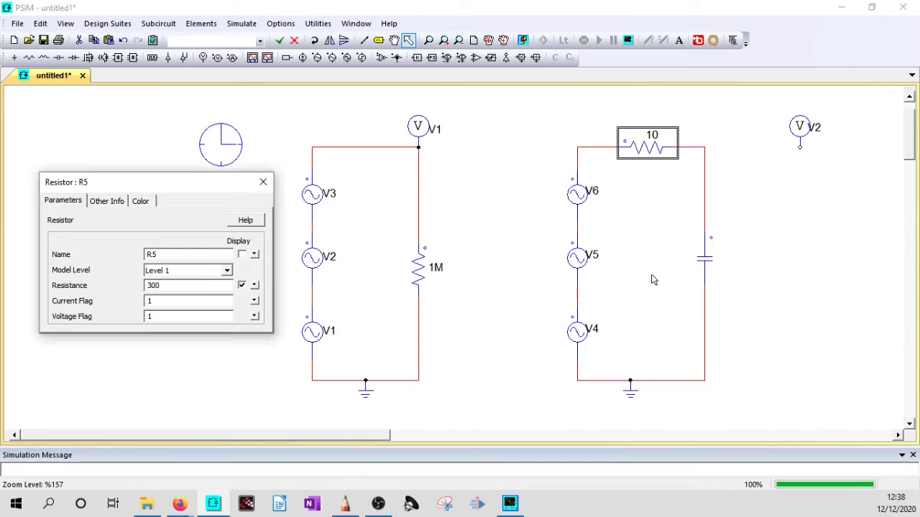
double_click(703, 259)
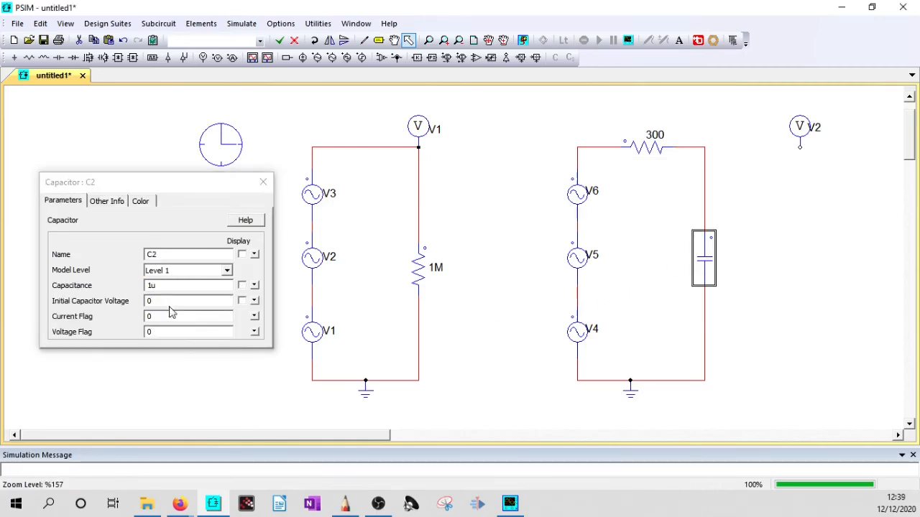
click(243, 289)
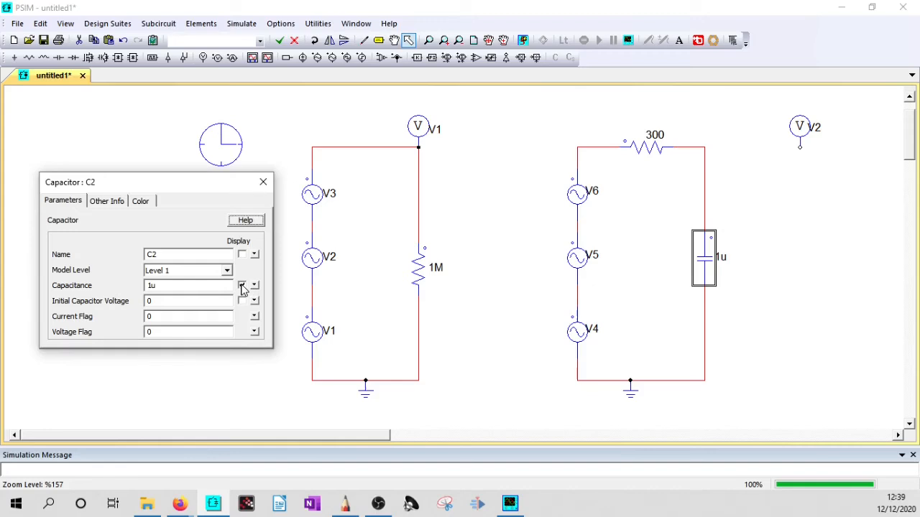
click(242, 286)
click(263, 182)
click(770, 316)
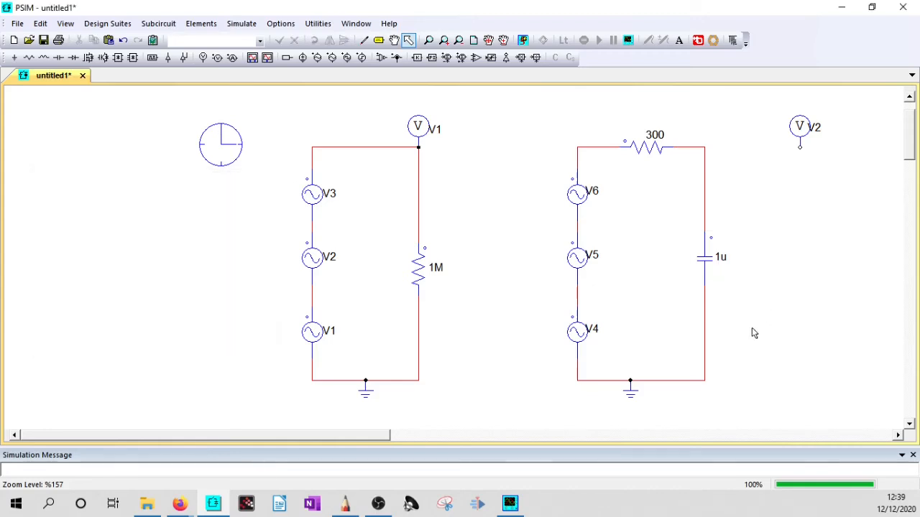
- Add a vertical load resistor below the V2 probe and wire it in parallel with the capacitor
key(r)
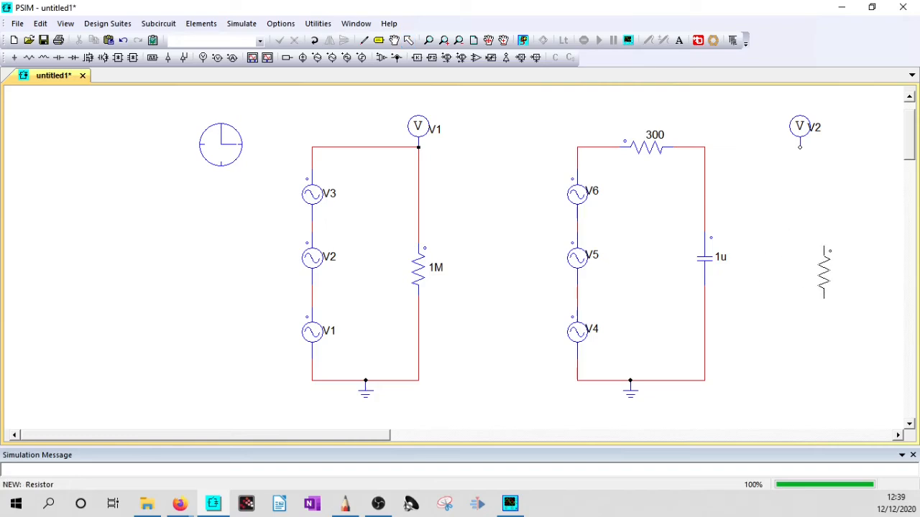
click(809, 260)
key(Escape)
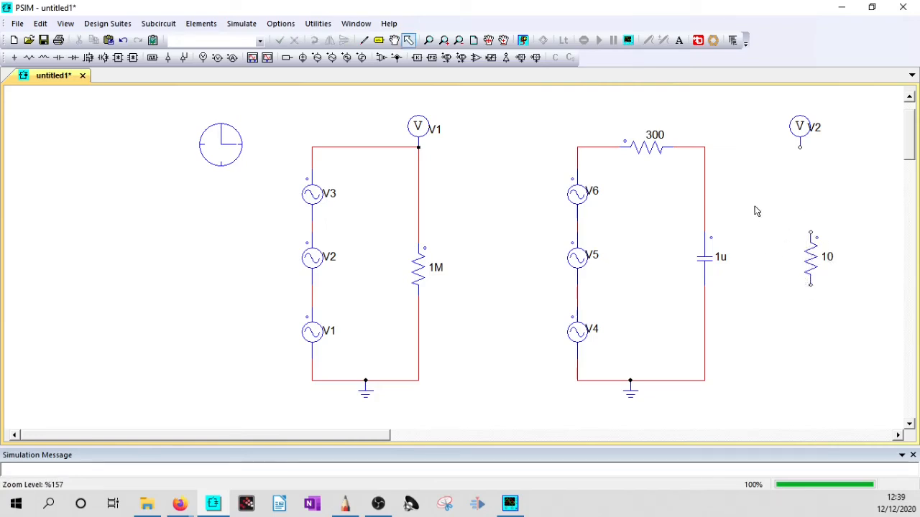
key(w)
mouse_move(705, 147)
mouse_down()
mouse_move(817, 170)
mouse_move(810, 234)
mouse_up()
mouse_move(811, 285)
mouse_down()
mouse_move(772, 405)
mouse_move(704, 381)
mouse_up()
key(Escape)
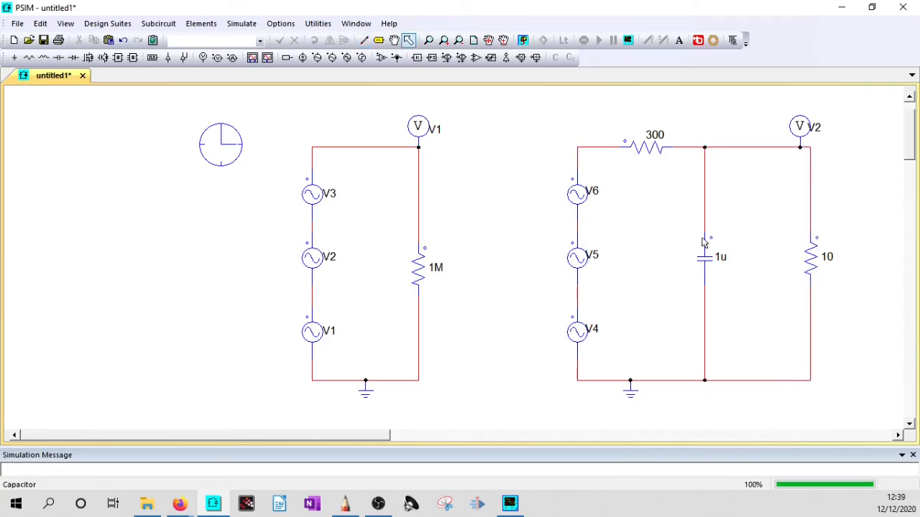
- Set the load resistor beside the capacitor to 1M
double_click(811, 260)
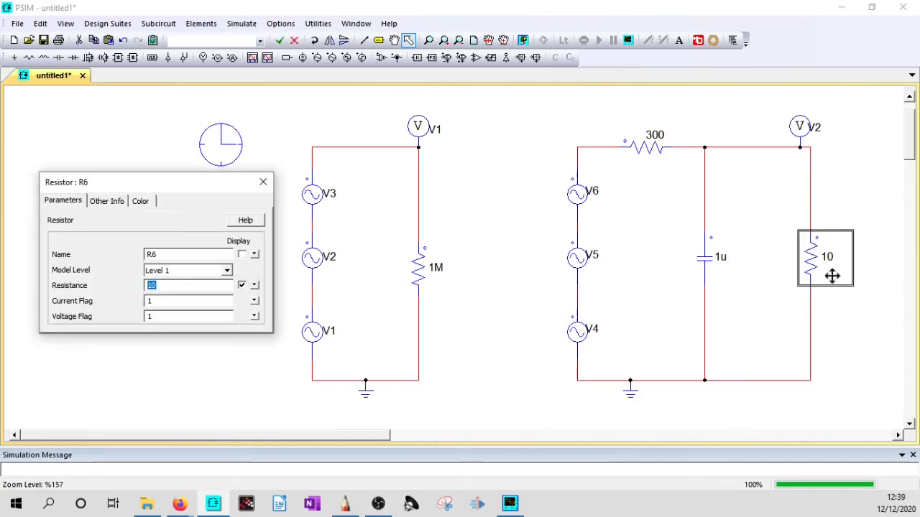
text(1)
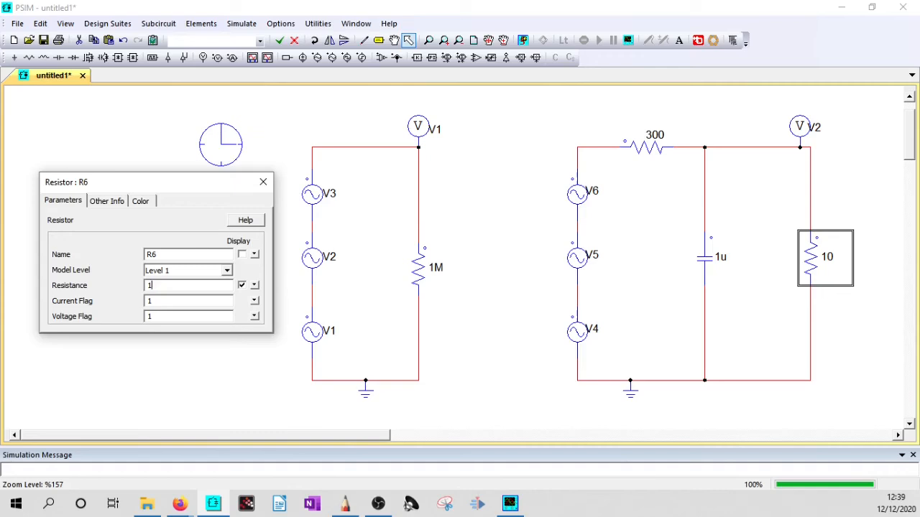
click(263, 182)
click(858, 332)
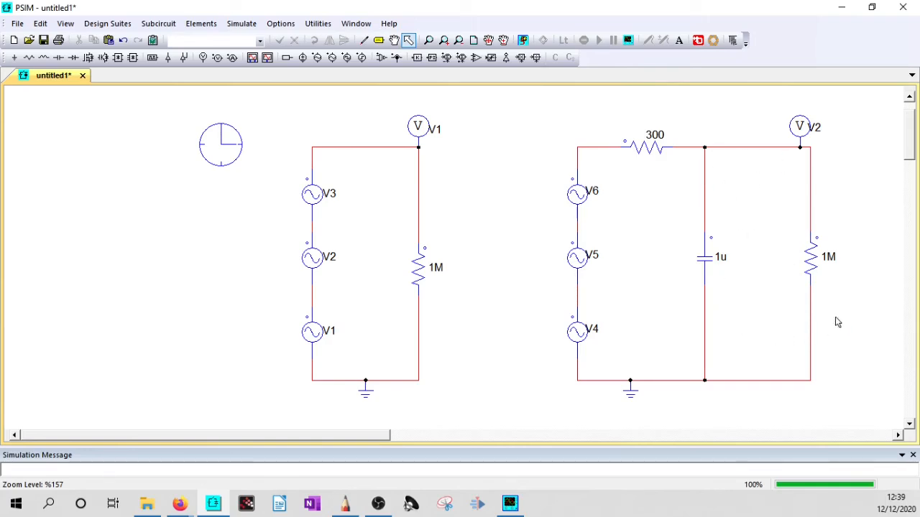
click(813, 264)
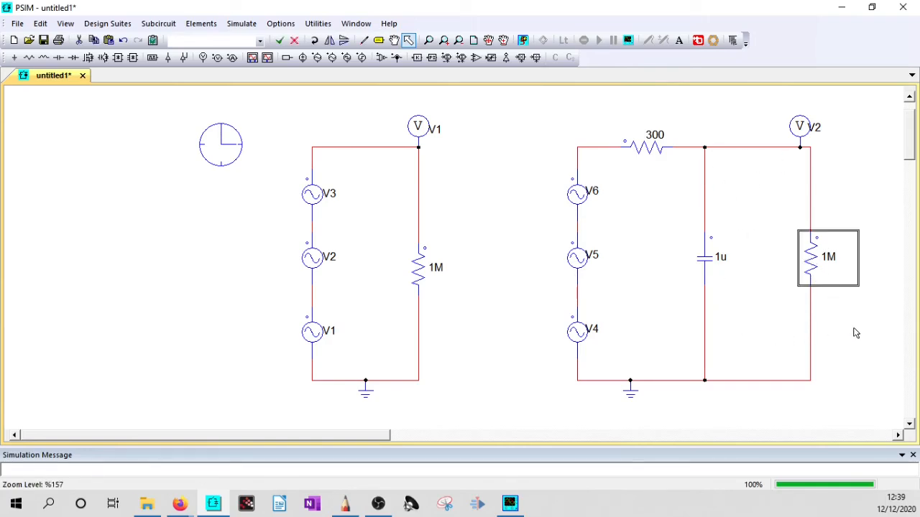
key(Delete)
key(ctrl+z)
click(819, 252)
click(870, 350)
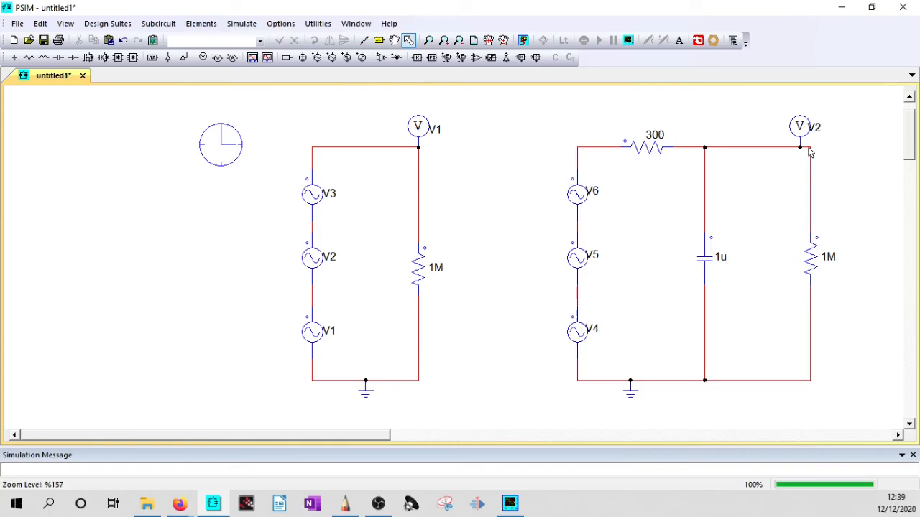
click(635, 148)
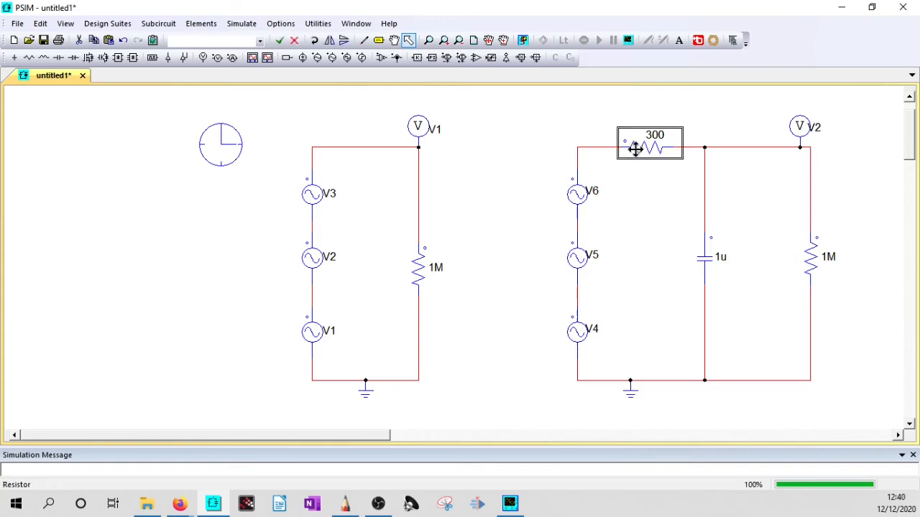
click(705, 257)
click(645, 151)
click(711, 261)
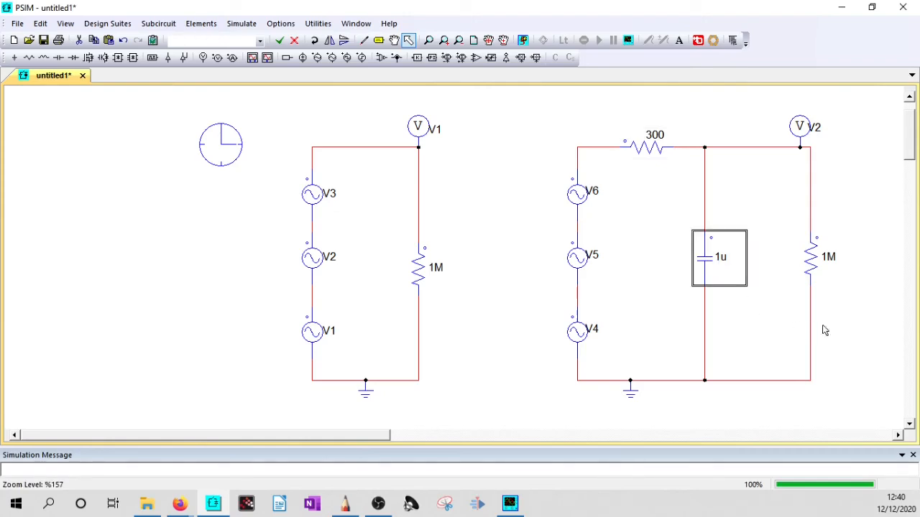
- Rerun the simulation and plot V2 in a new screen below the V1 waveform
click(853, 333)
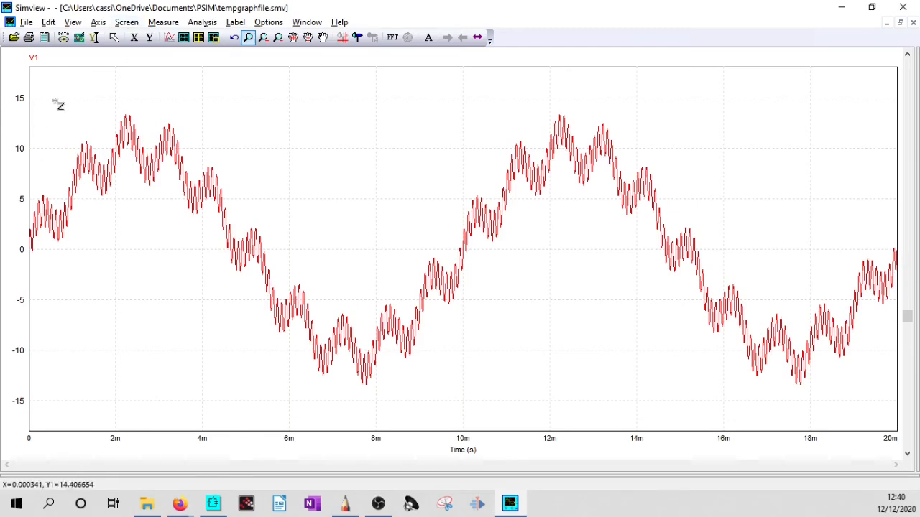
click(191, 40)
double_click(297, 218)
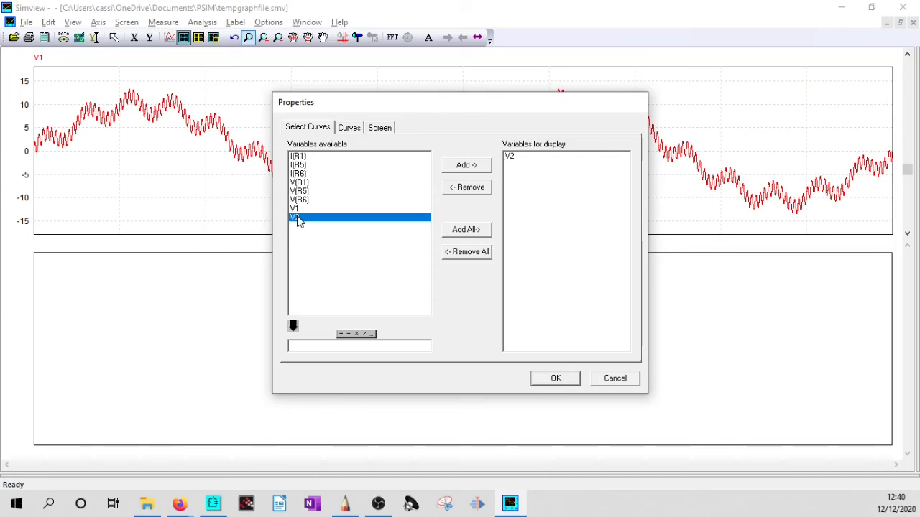
click(555, 380)
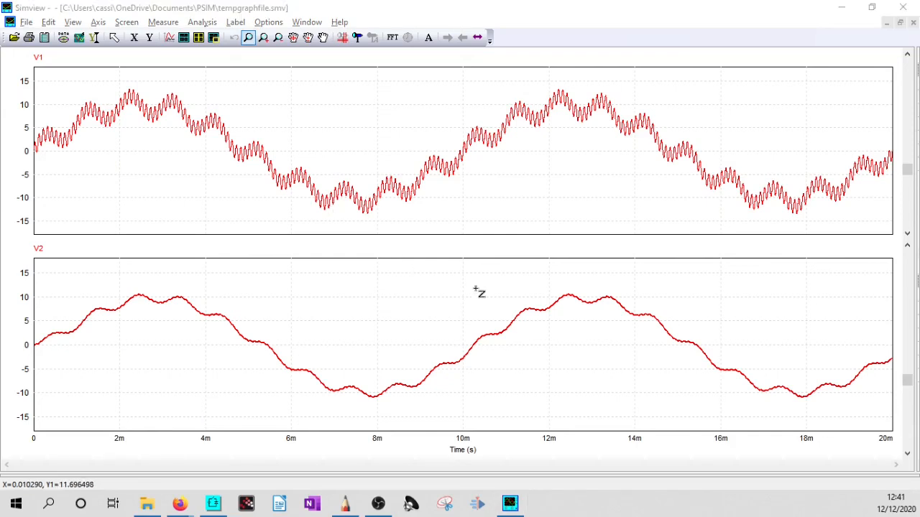
- Review the parameters of the filter circuit's V6 sinusoidal source in PSIM, and return to the Simview waveforms
key(alt+Tab)
double_click(576, 201)
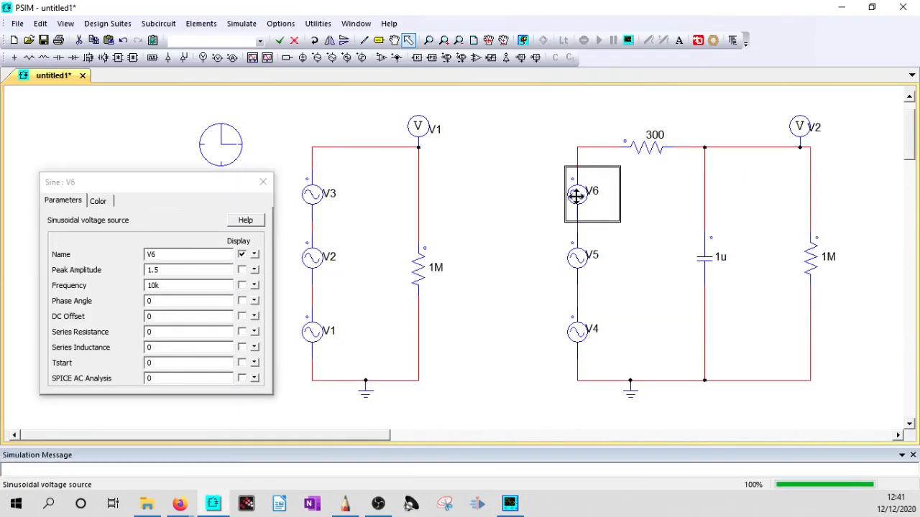
click(263, 182)
key(alt+Tab)
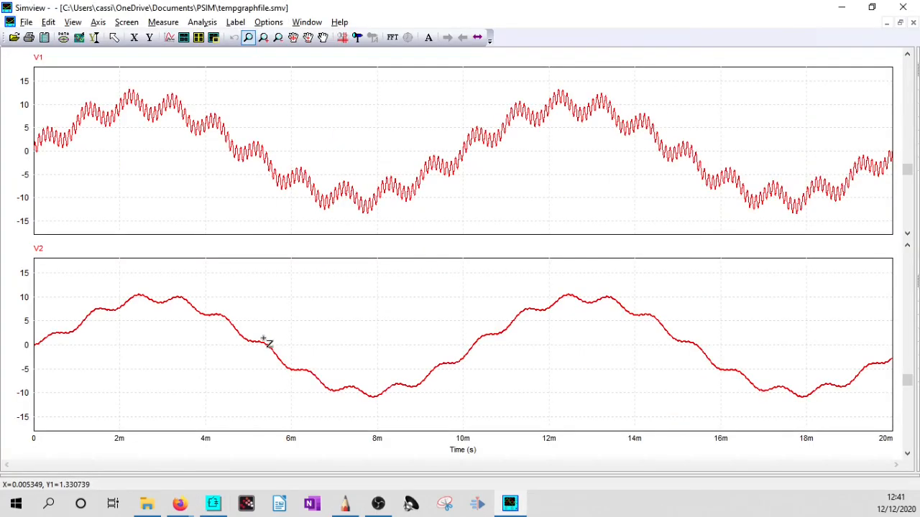
- Examine the ripple on V1 and V2 between about 4 and 4.25 ms, and restore the full 20 ms plots
drag(205, 303, 240, 336)
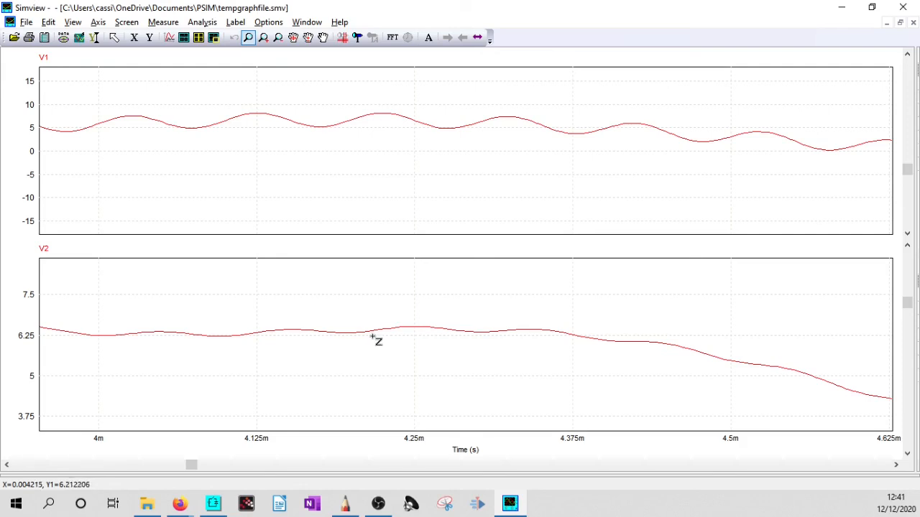
drag(106, 274, 424, 409)
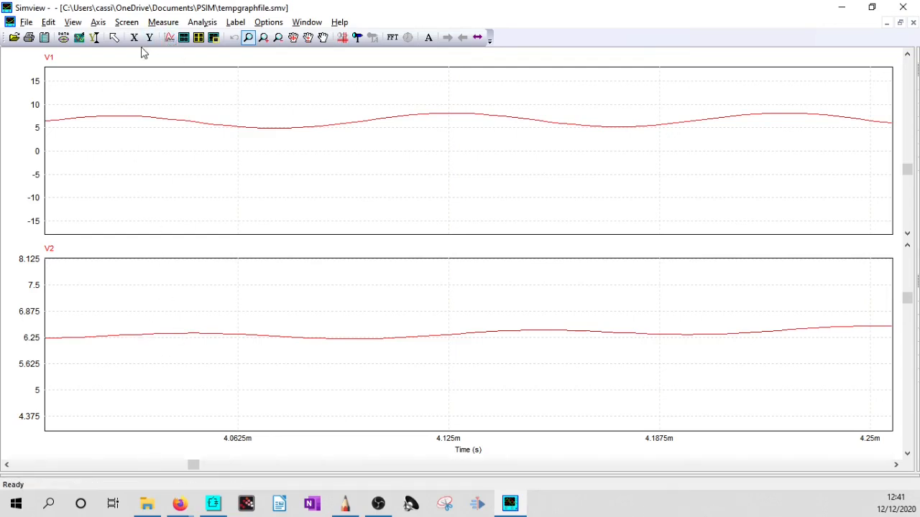
click(78, 38)
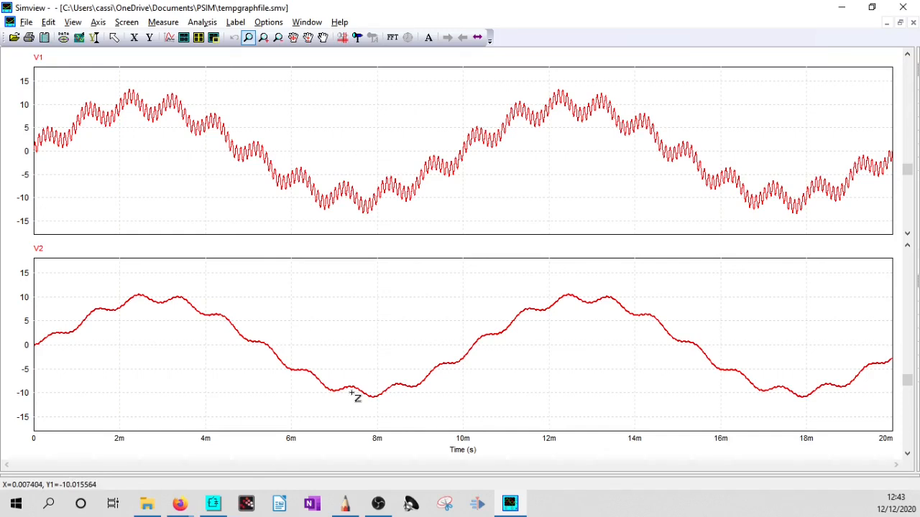
- Copy the V1 and V2 plots as a bitmap and place them below the cutoff frequency calculation in the handwritten whiteboard notes
click(49, 23)
mouse_move(93, 59)
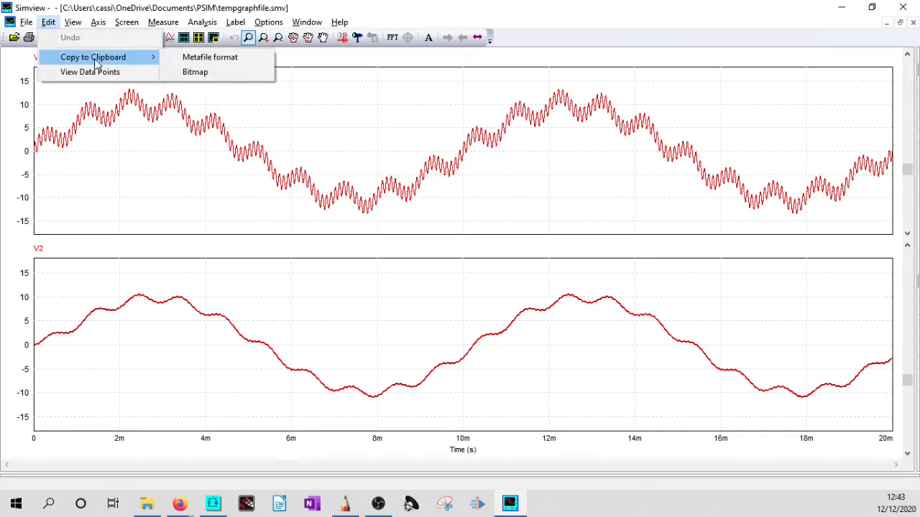
click(195, 72)
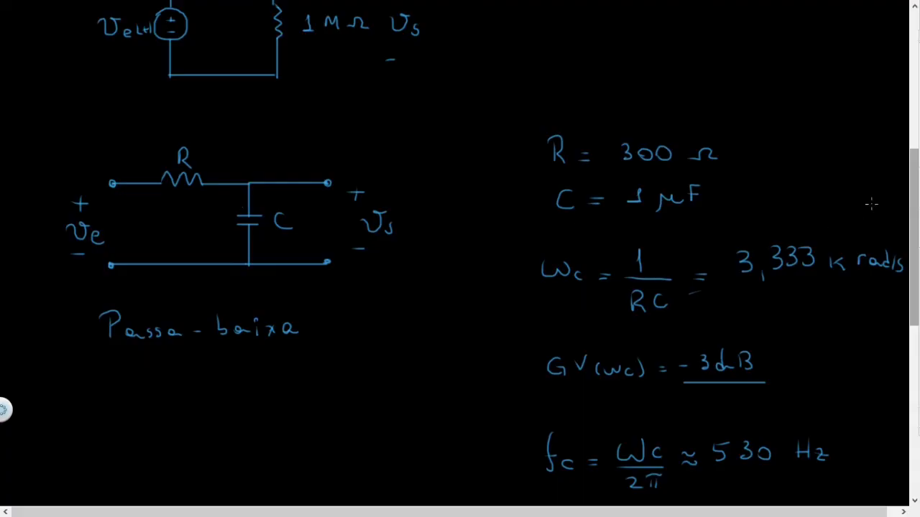
drag(915, 223, 916, 366)
key(ctrl+v)
drag(481, 307, 477, 348)
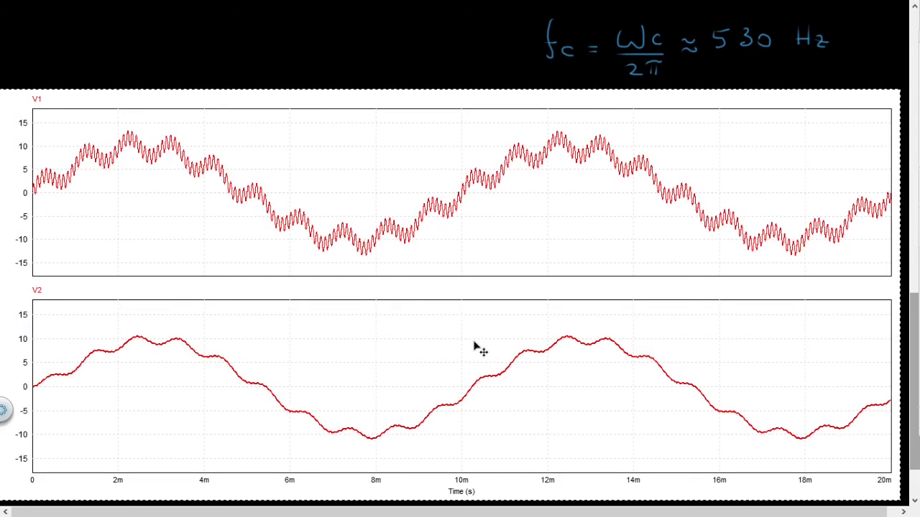
click(466, 318)
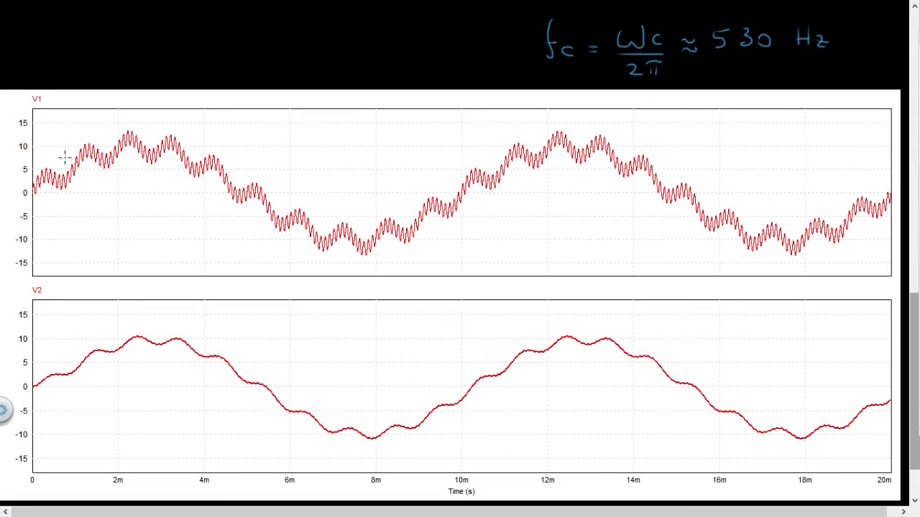